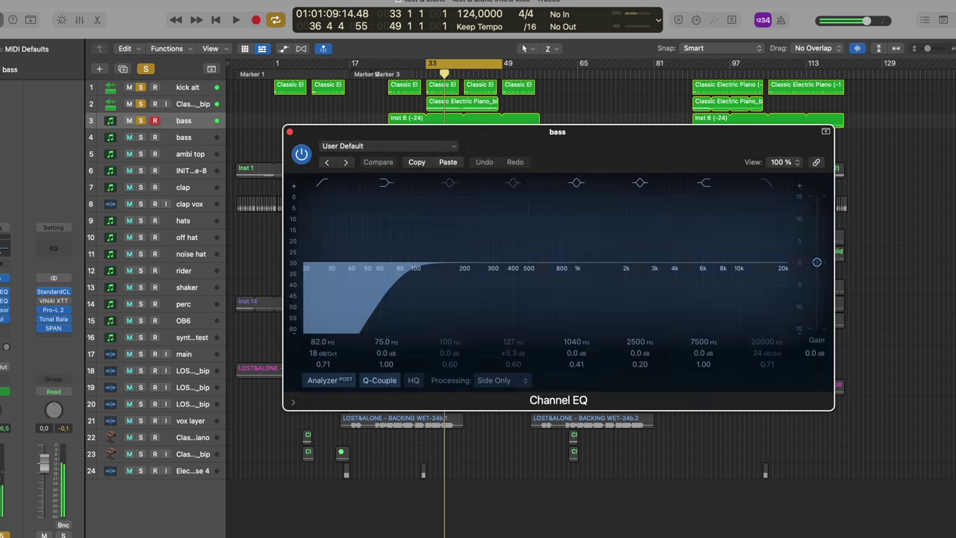
Lower the low-cut frequency in the bass track's side-only Channel EQ to about 45.8 Hz while listening to the loop.
key(space)
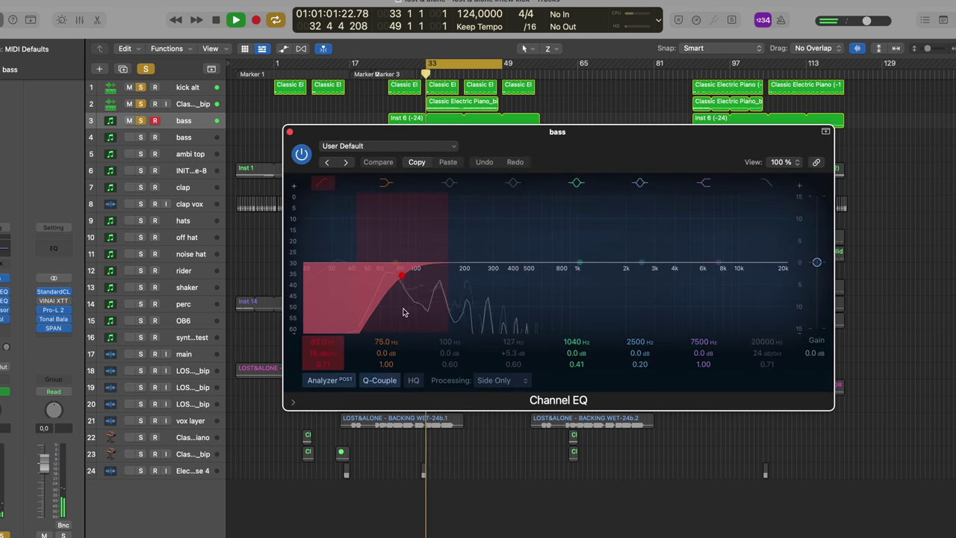
drag(403, 312, 396, 312)
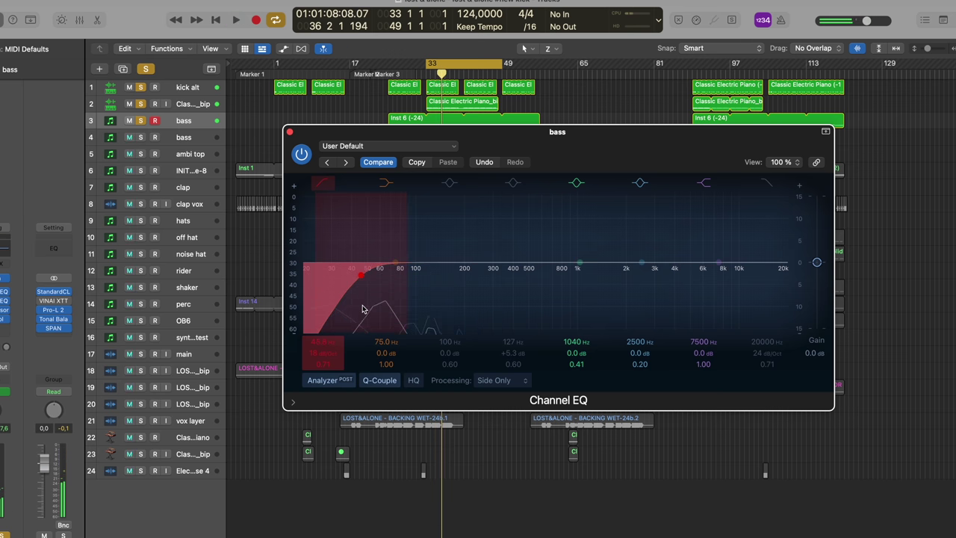
key(space)
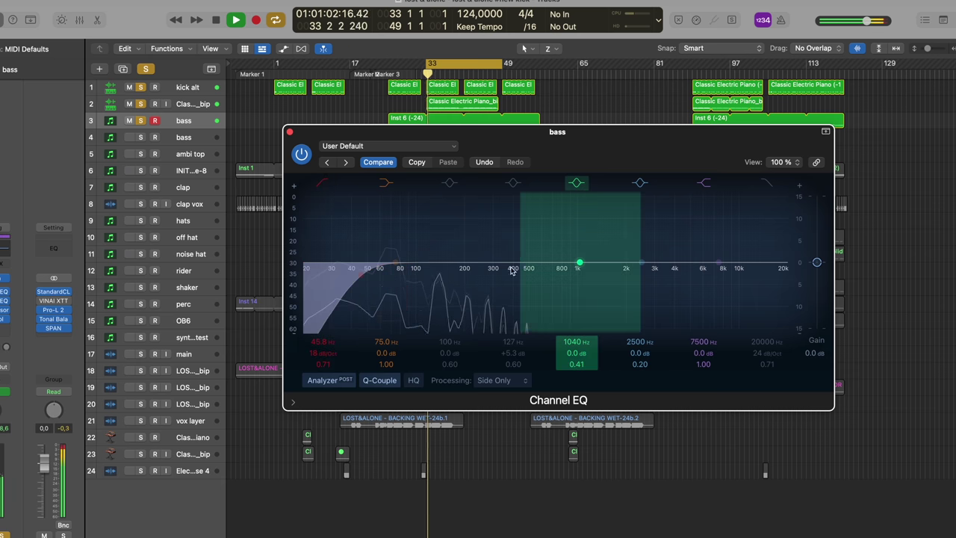
Try boosting the bass EQ's 1040 Hz side band to about +7.6 dB at 995 Hz, toggling the band off for comparison.
mouse_move(568, 269)
mouse_down()
mouse_move(470, 233)
mouse_move(481, 188)
mouse_move(680, 213)
mouse_move(730, 248)
mouse_move(576, 186)
mouse_move(587, 185)
mouse_move(572, 329)
mouse_move(572, 215)
mouse_move(568, 289)
mouse_move(526, 252)
mouse_move(586, 249)
mouse_move(580, 224)
mouse_move(667, 218)
mouse_move(572, 233)
mouse_move(573, 196)
mouse_move(572, 277)
mouse_up()
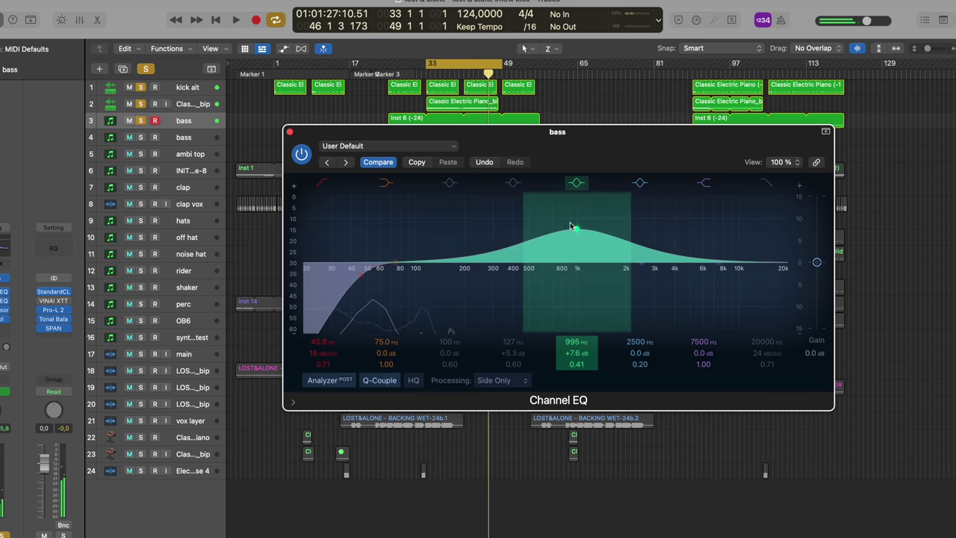
click(580, 186)
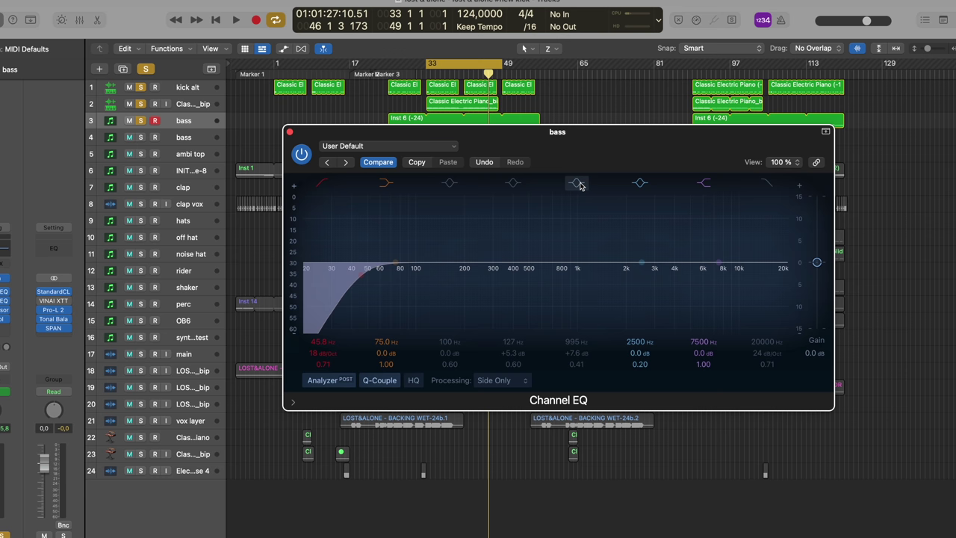
click(580, 185)
click(580, 185)
click(580, 185)
click(581, 185)
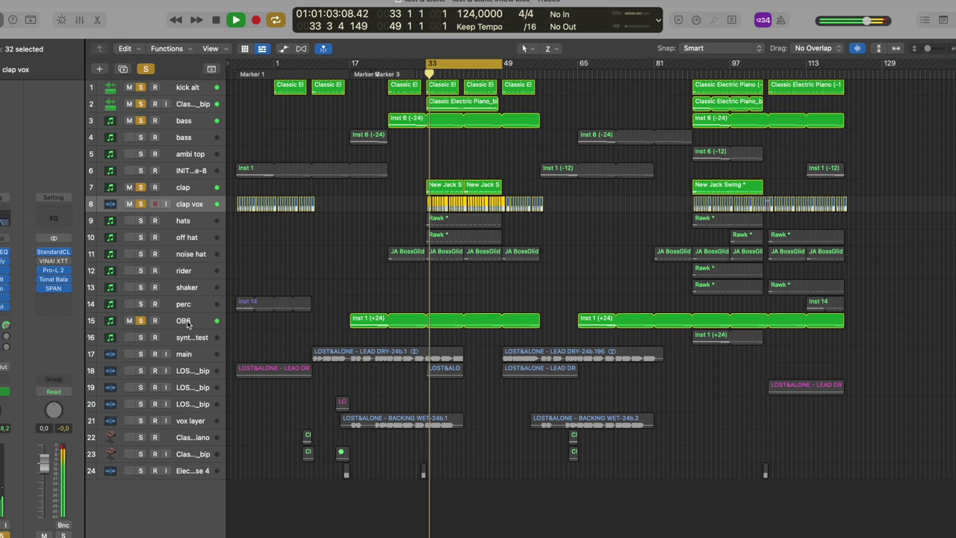
Examine the Channel EQ curve on the OB6 track during playback, closing the plug-in once reviewed.
click(187, 321)
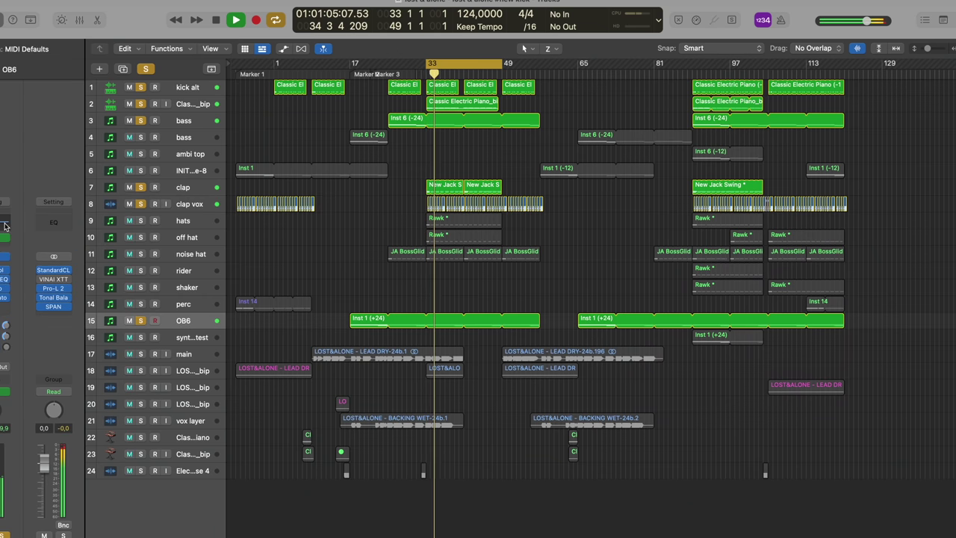
click(53, 222)
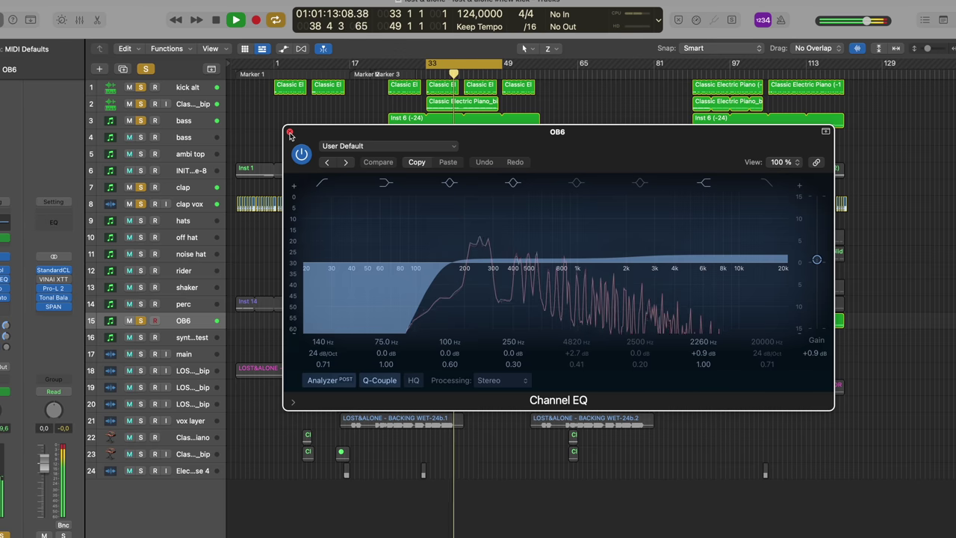
key(space)
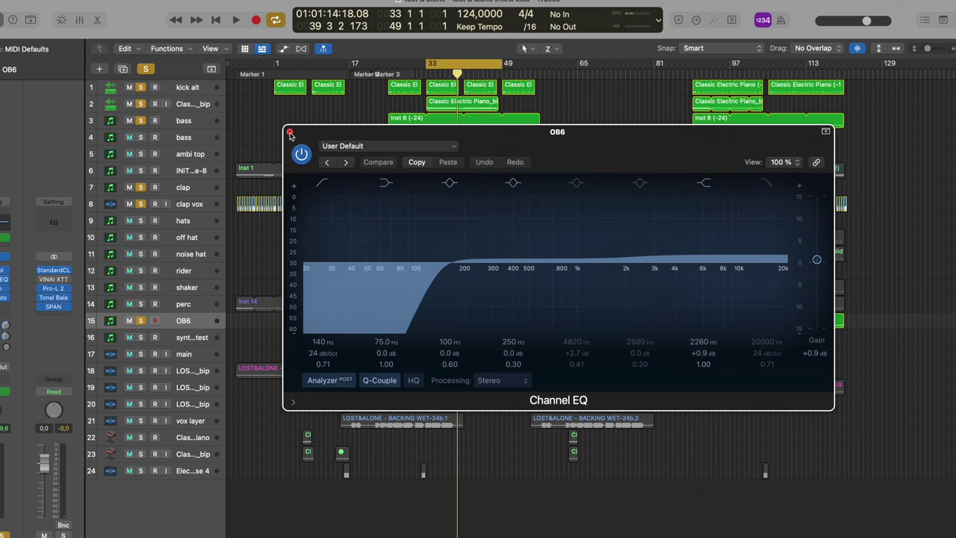
click(290, 132)
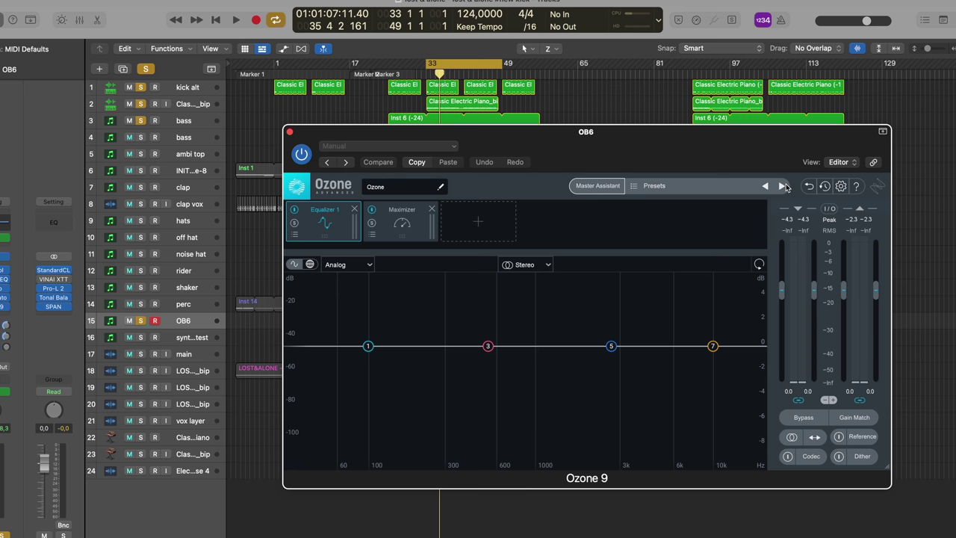
Audition Ozone presets Added Warmth and All Forward on the OB6 track, comparing with the plug-in bypassed.
click(781, 187)
key(space)
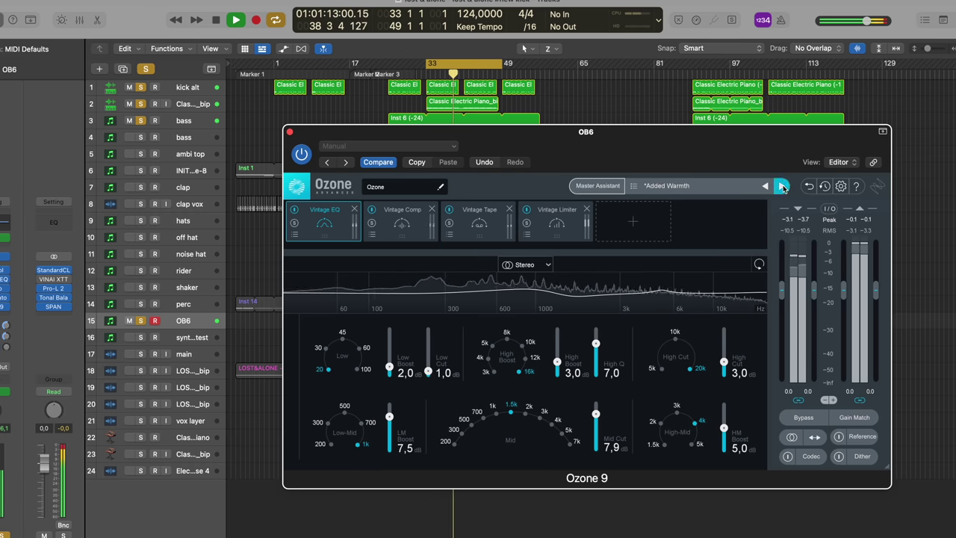
click(782, 186)
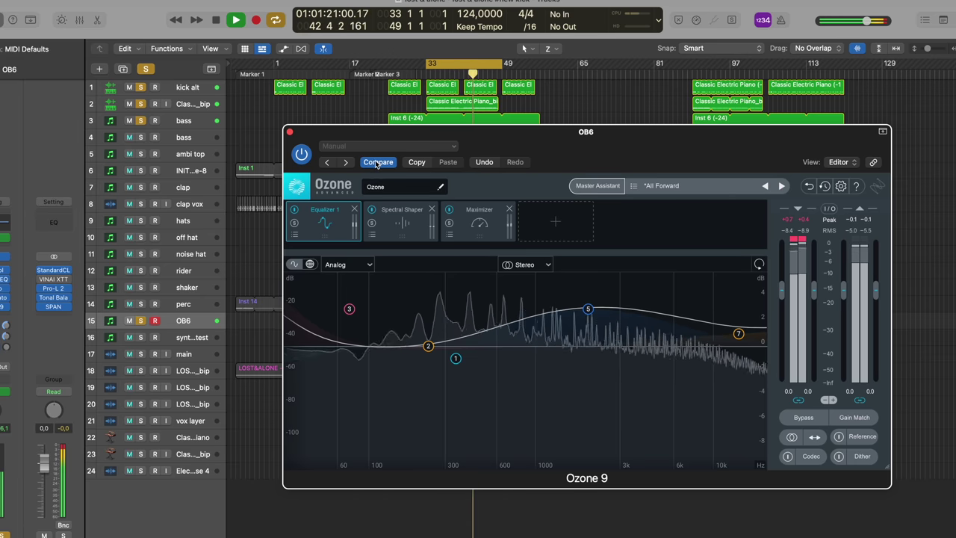
click(306, 157)
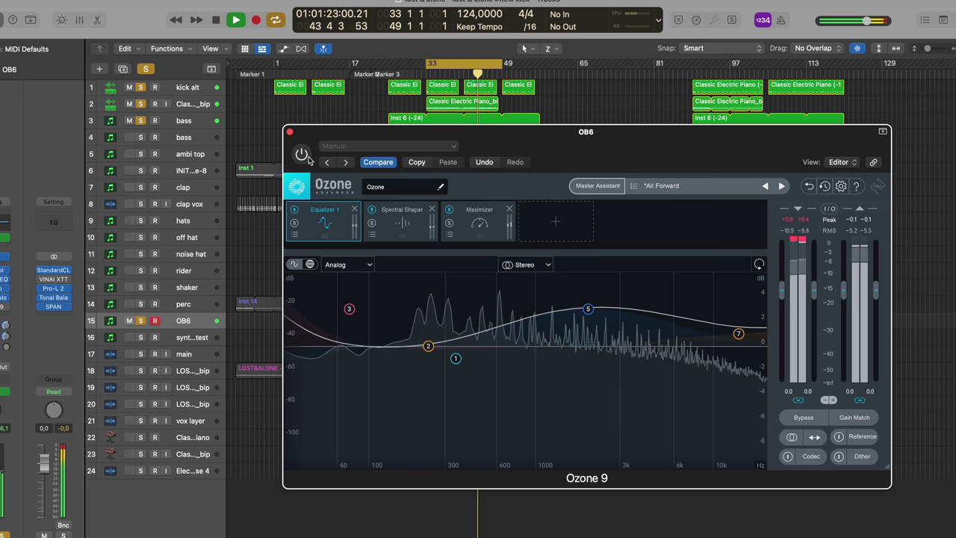
click(302, 154)
key(space)
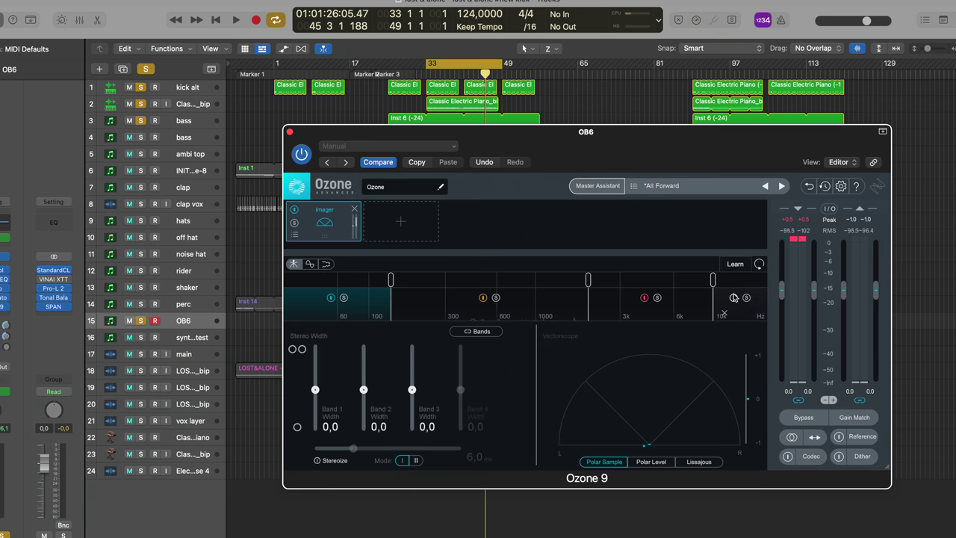
Move the Imager crossovers to just below 300 Hz and 3 kHz, with Band 2 width 44.3 and Band 3 width 81.0.
drag(713, 280, 619, 280)
drag(389, 281, 443, 281)
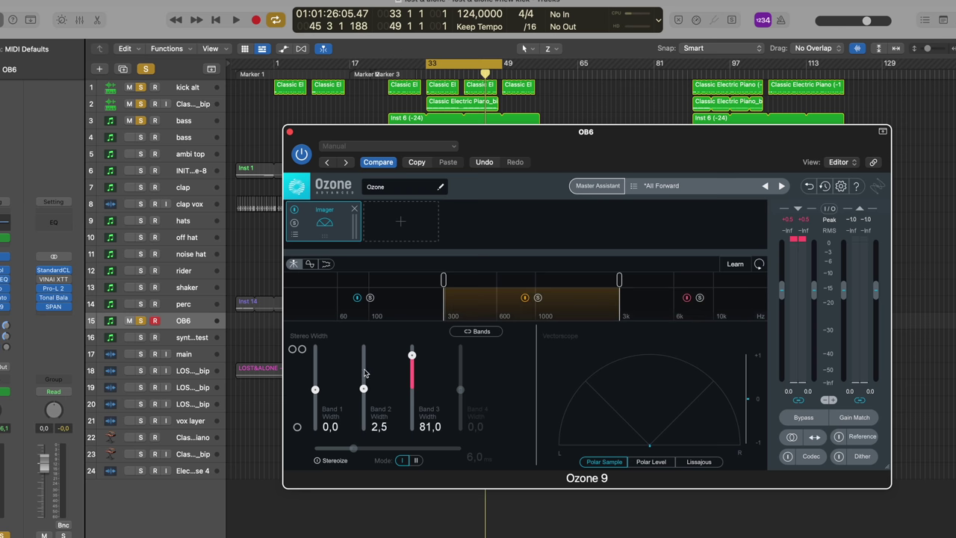
key(space)
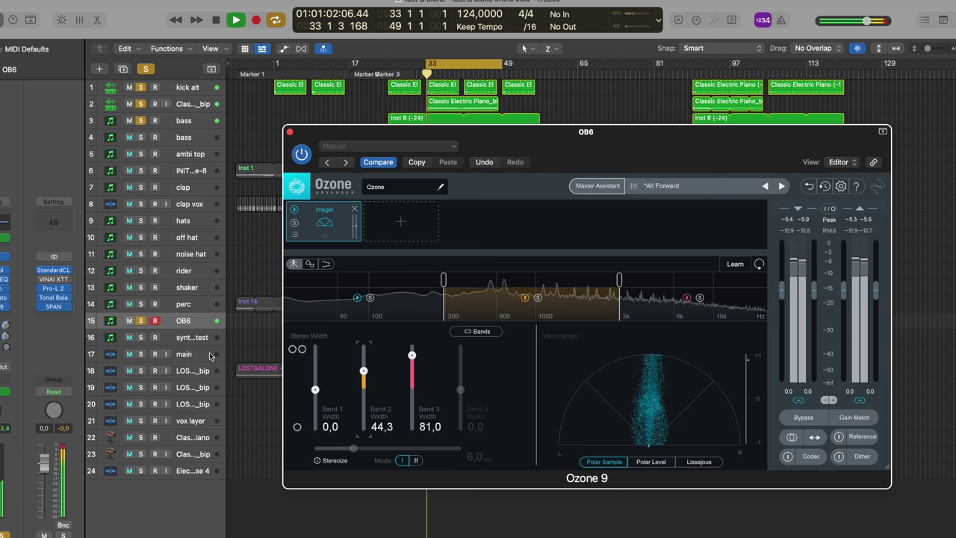
Solo only the OB6 track and raise the Imager's Band 3 width to 100, comparing with the module bypassed.
click(141, 321)
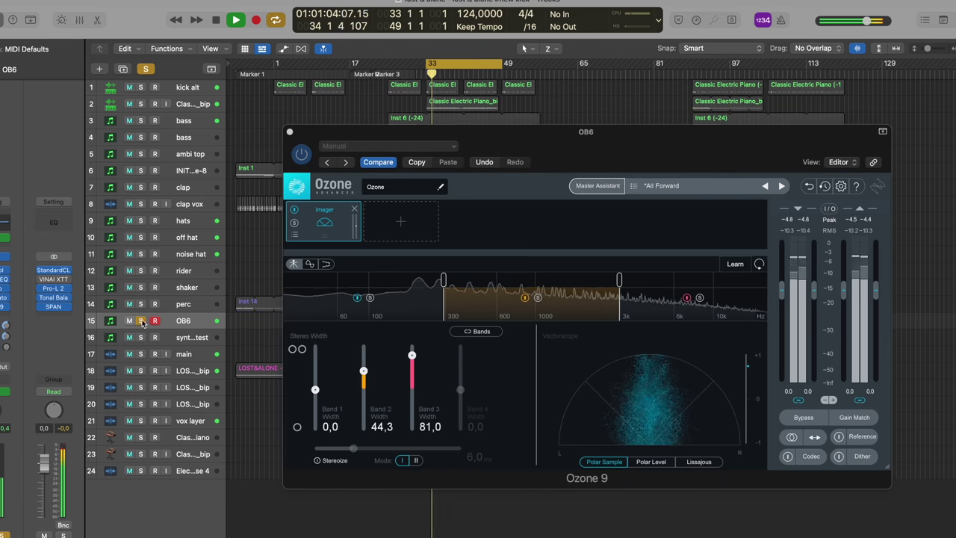
drag(415, 357, 417, 317)
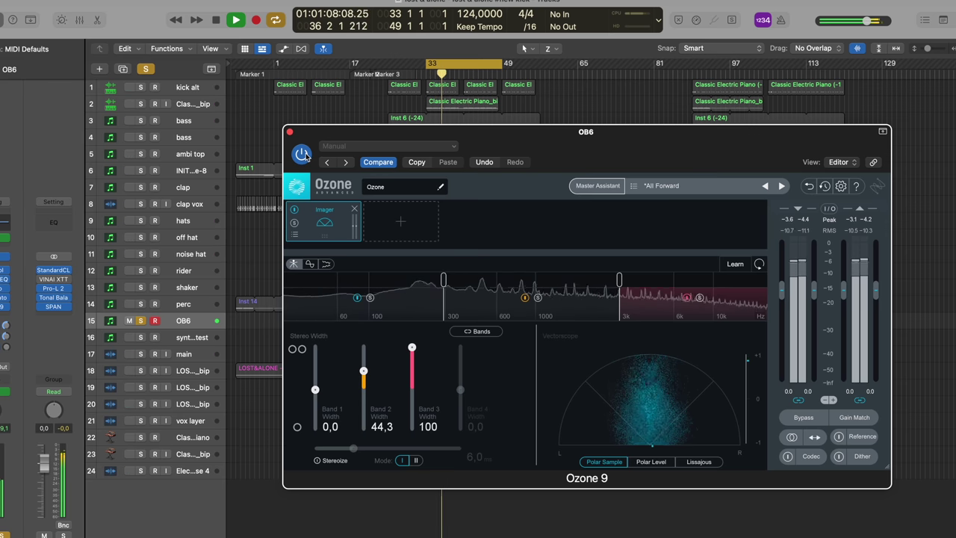
click(294, 209)
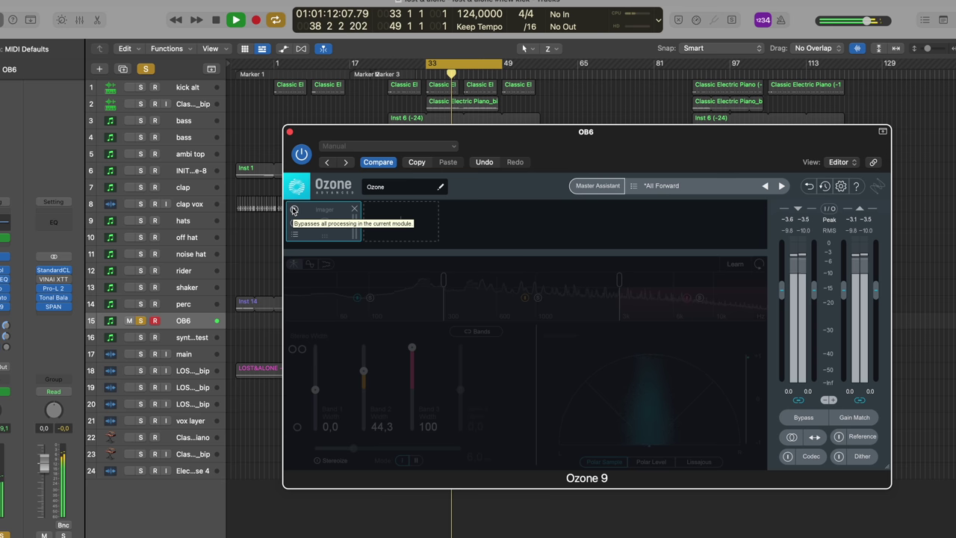
click(293, 210)
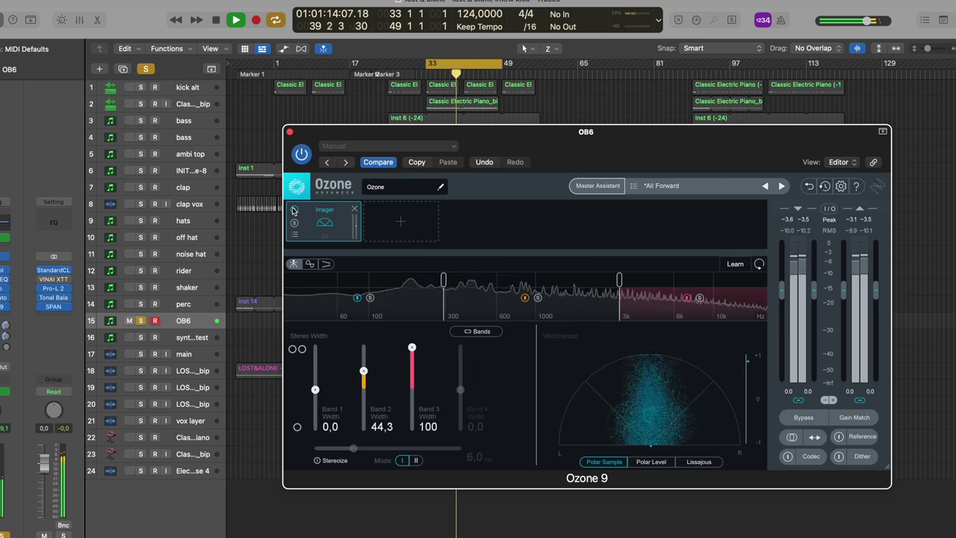
Widen the Imager's Band 2 to 68.4 and compare it with the module bypassed, closing Ozone when done.
drag(365, 377, 366, 366)
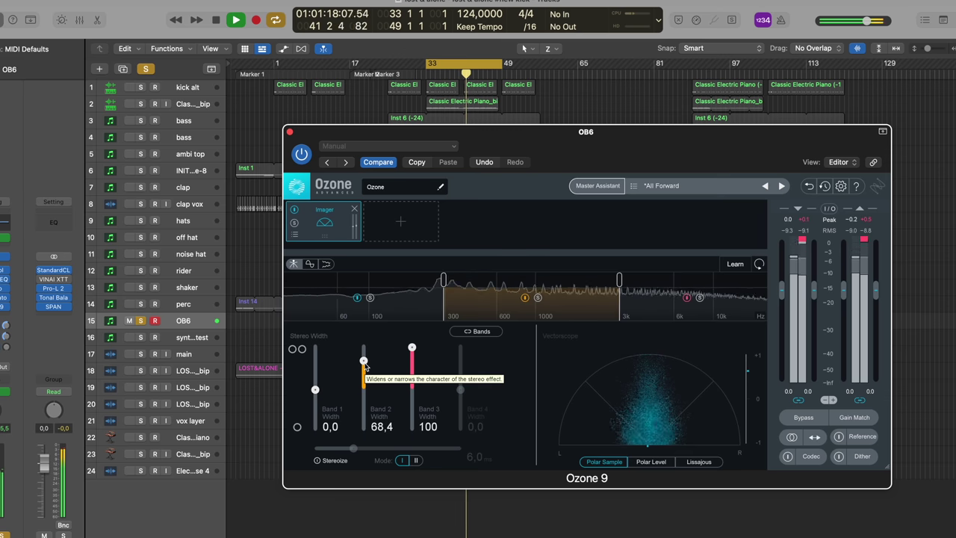
click(295, 212)
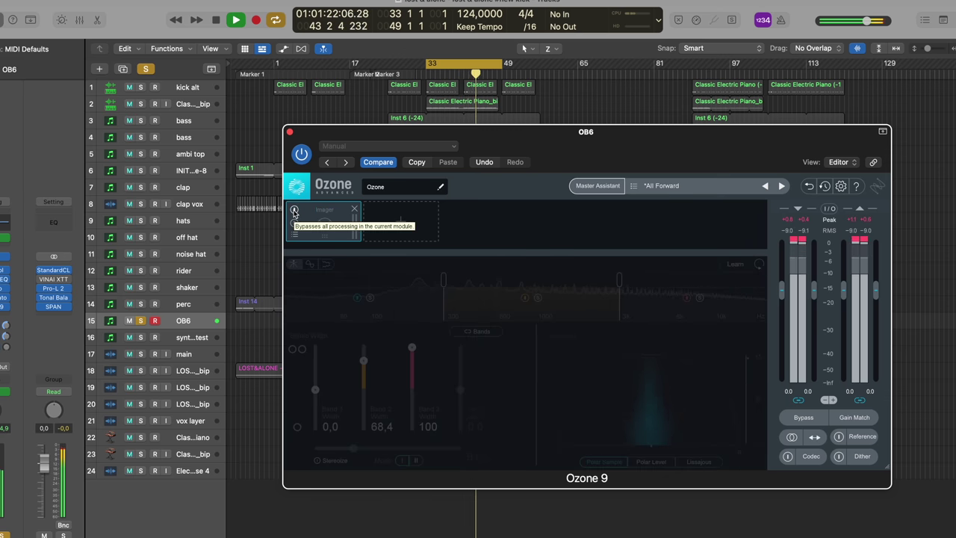
click(294, 212)
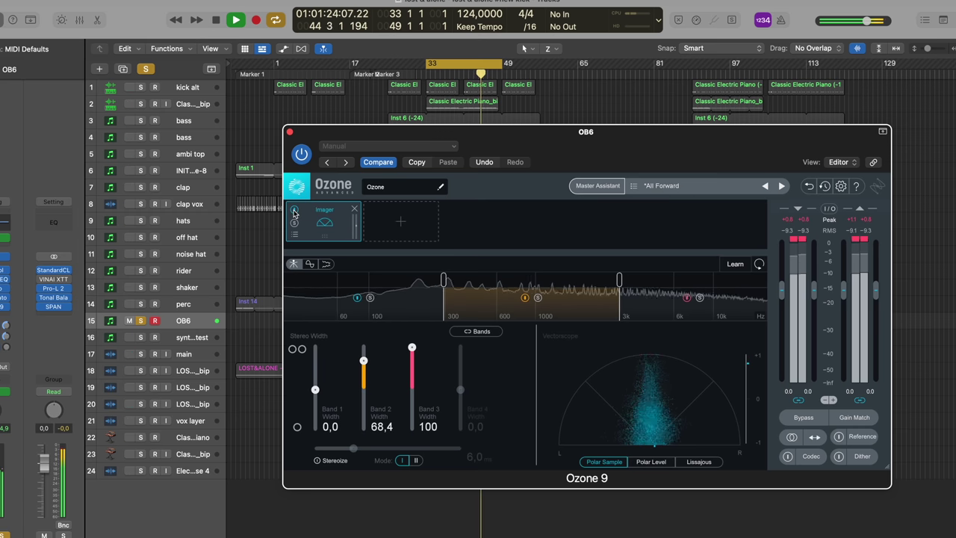
click(290, 132)
key(space)
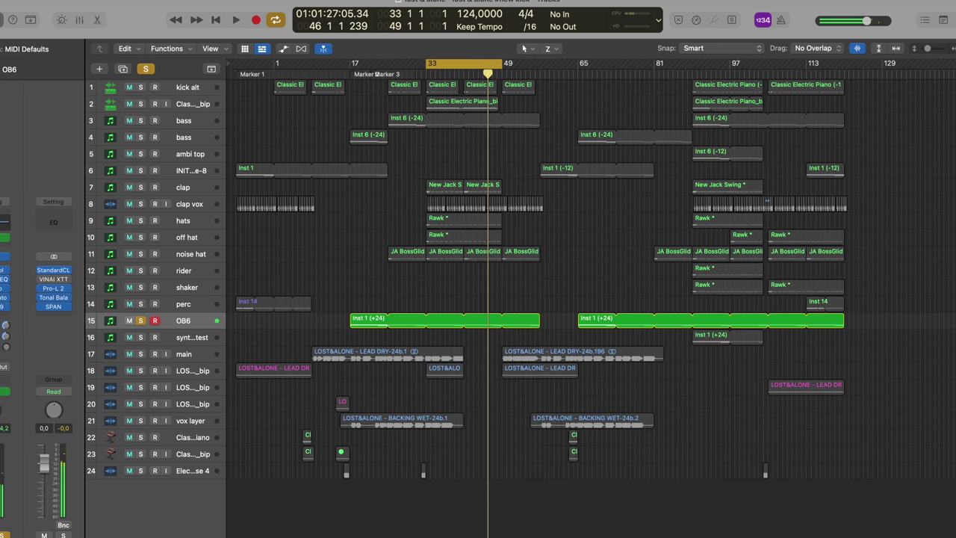
Set the OB6 Channel EQ's 250 Hz band to about 190 Hz and -1.1 dB, comparing against the original settings during playback.
click(53, 222)
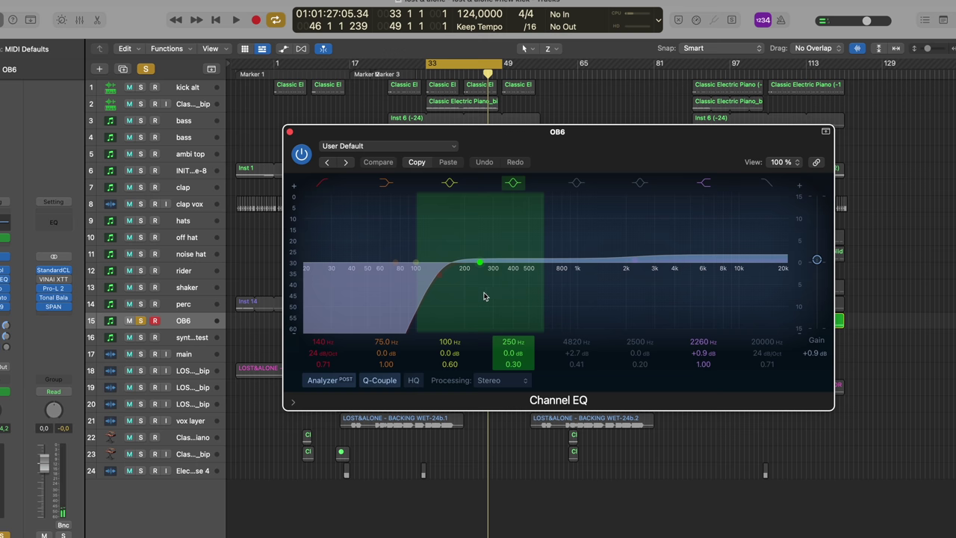
key(space)
drag(479, 262, 465, 271)
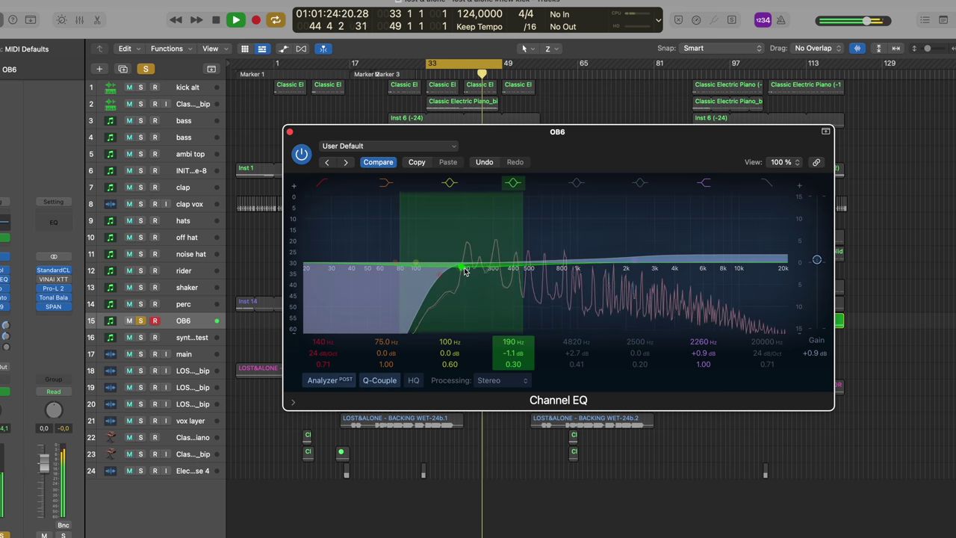
click(377, 162)
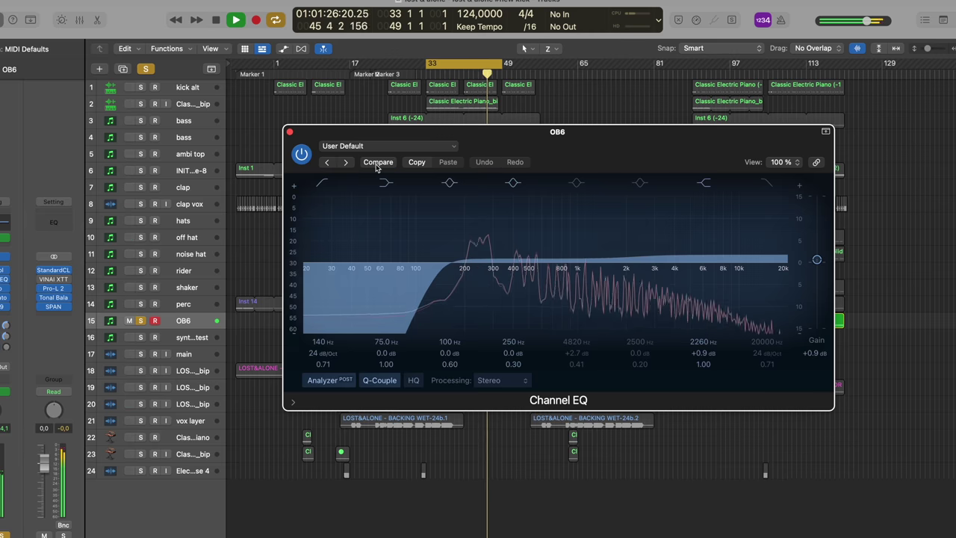
click(377, 162)
key(space)
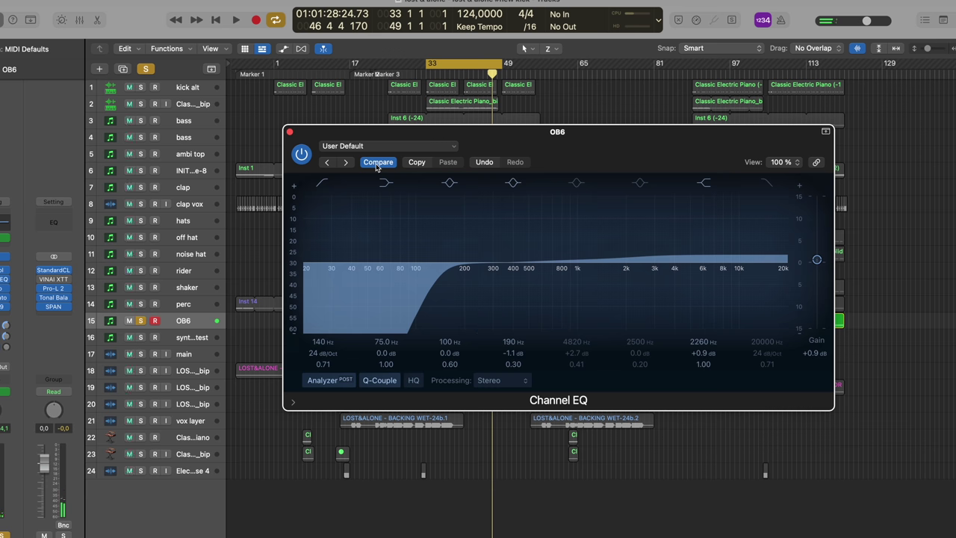
click(377, 162)
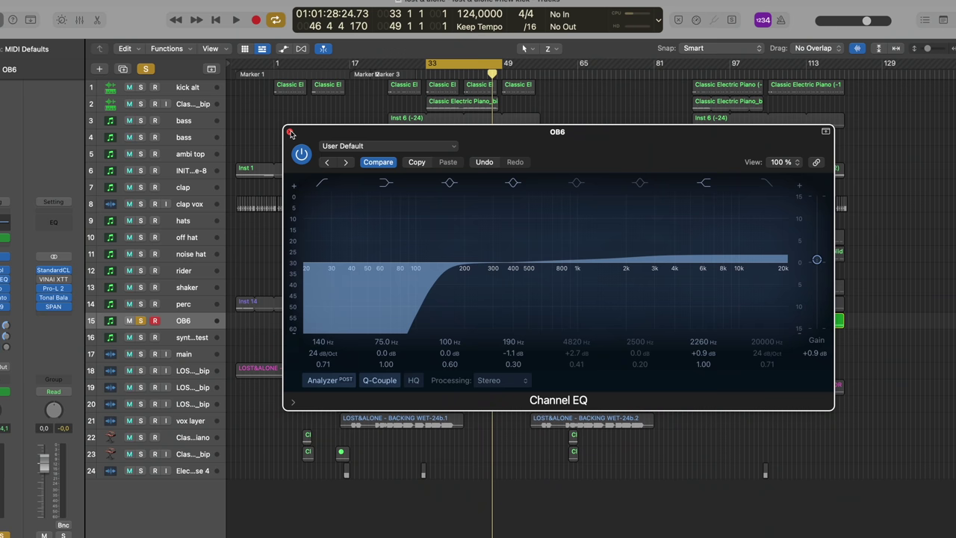
click(291, 132)
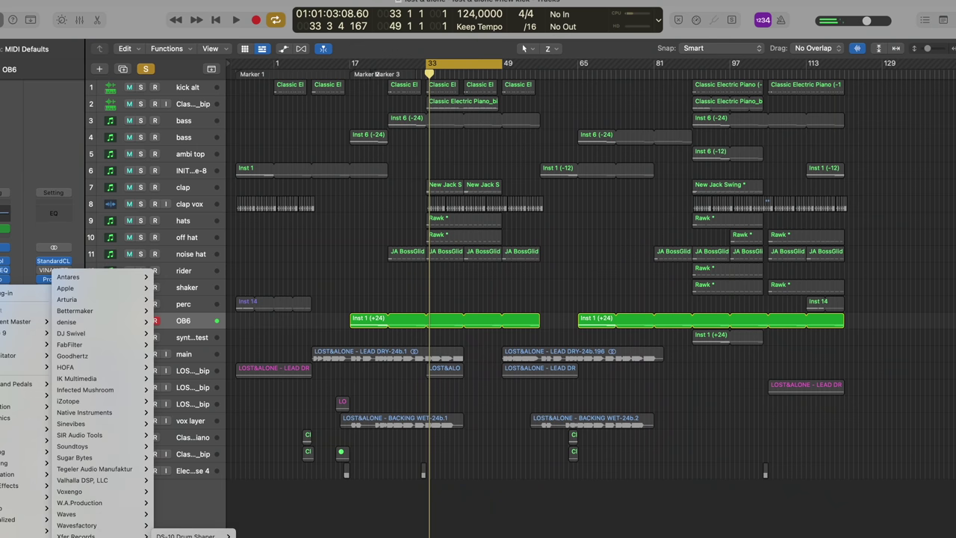
Insert Spectre on the OB6 track and boost its middle band about 3.5 dB near 600 Hz in Tape mode.
mouse_move(136, 485)
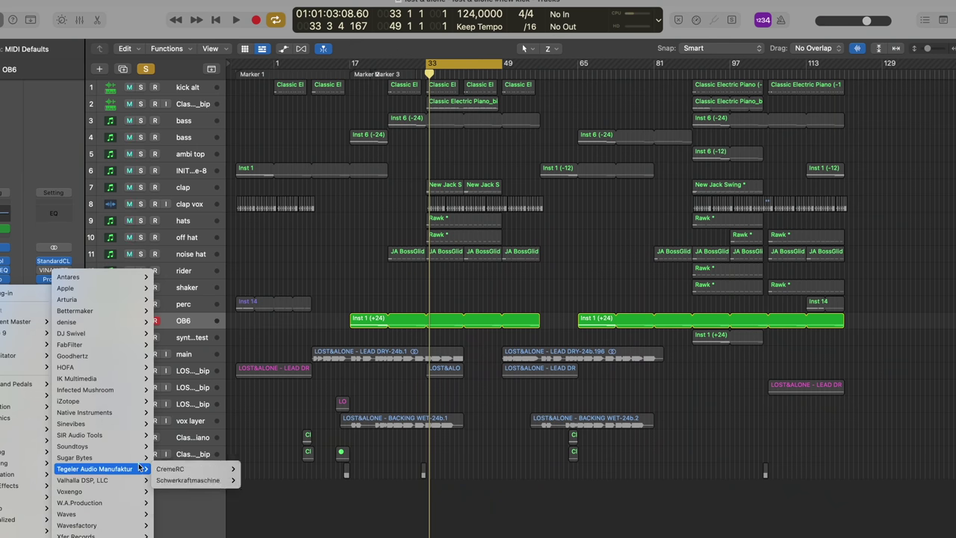
mouse_move(139, 458)
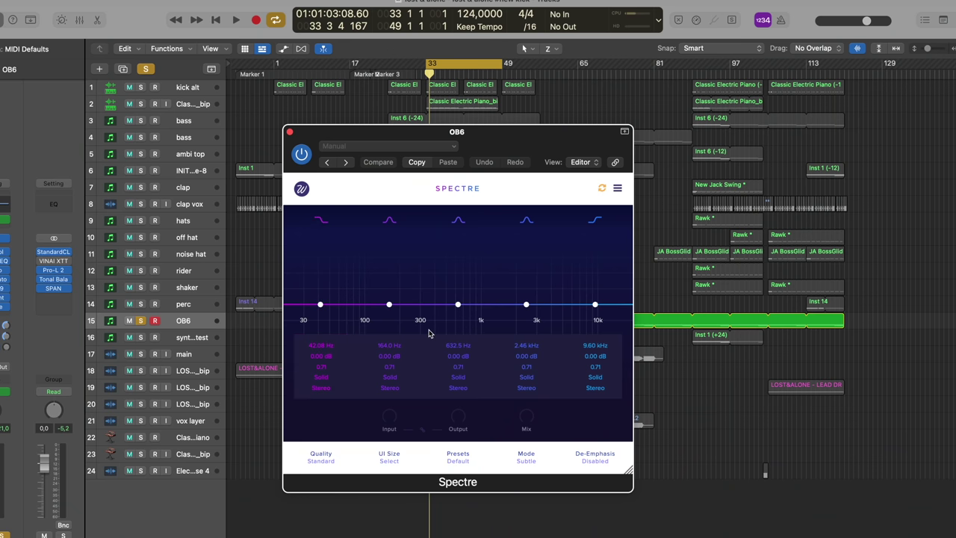
drag(458, 306, 455, 284)
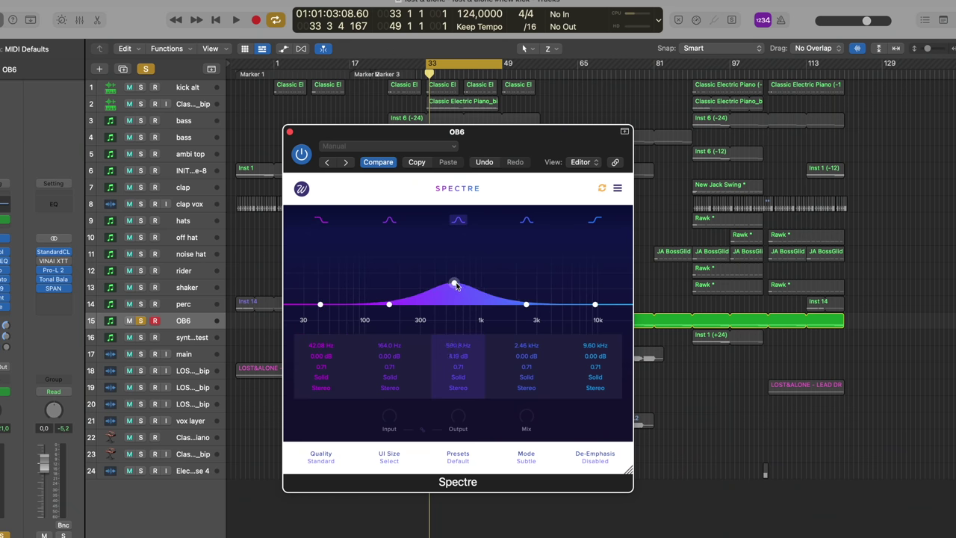
click(460, 377)
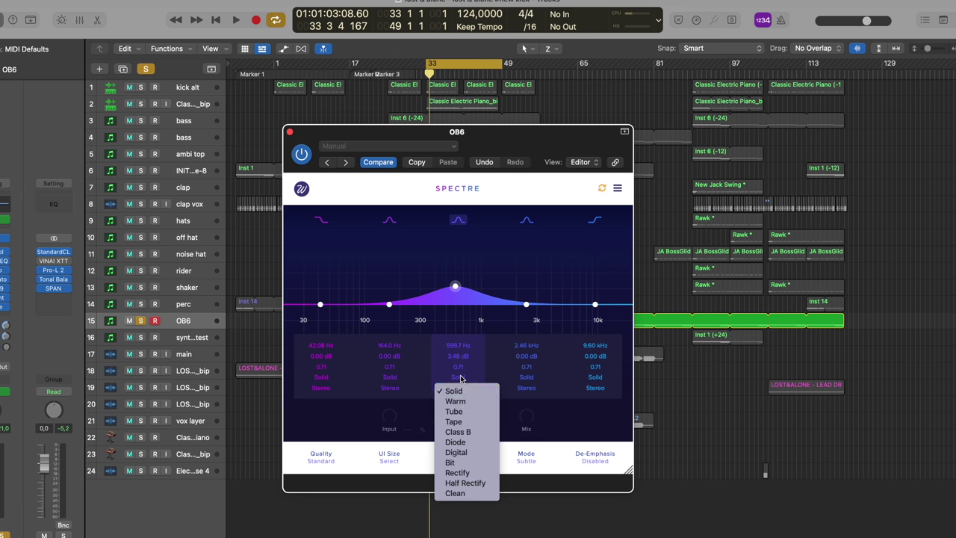
click(465, 423)
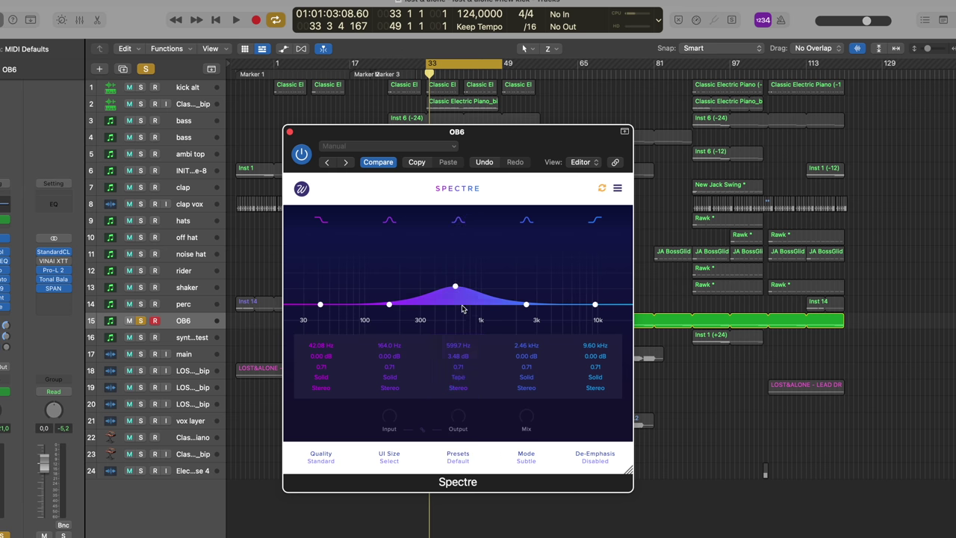
Play the soloed OB6 while sweeping Spectre's boosted Tape band up to about 2.54 kHz.
key(space)
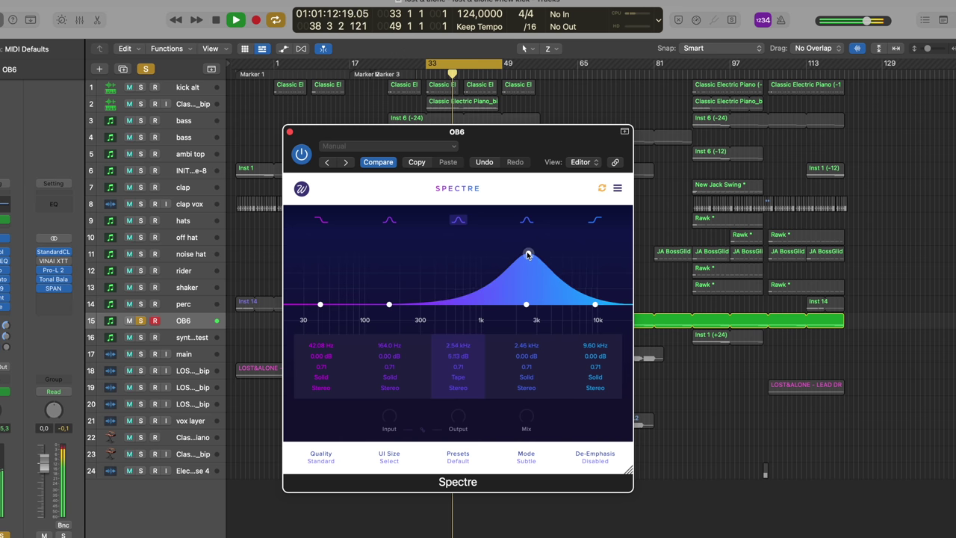
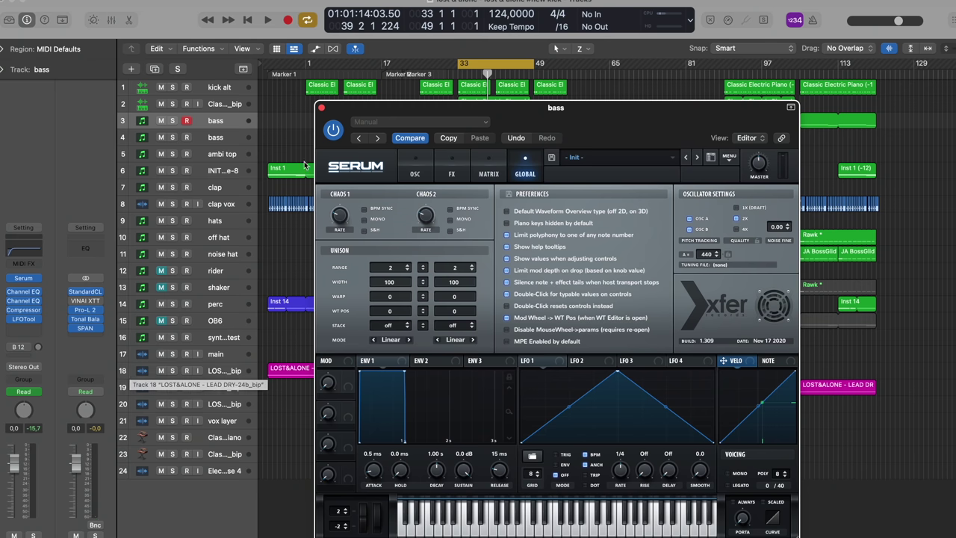
Duplicate the upper bass track after closing Serum, and copy its two Inst 6 (-24) regions with their automation data onto the duplicate.
click(321, 109)
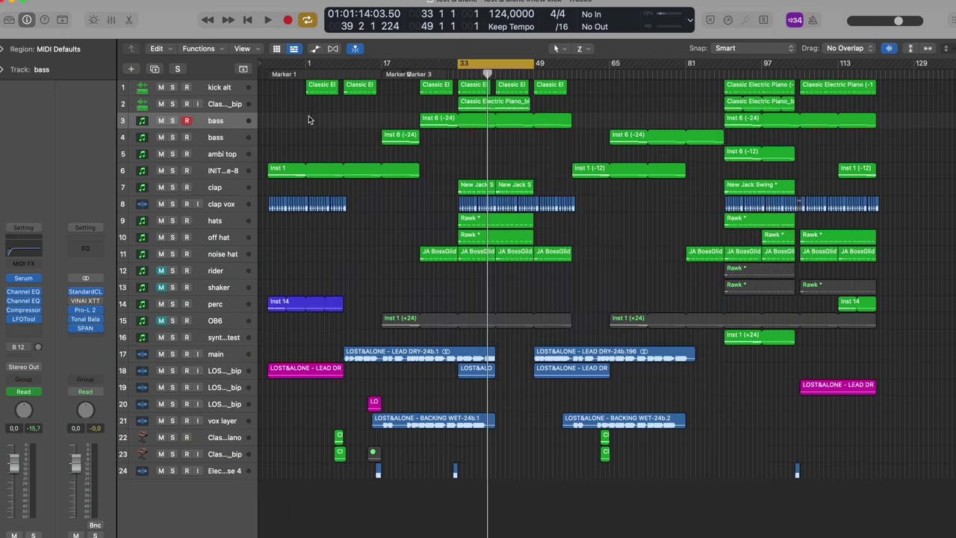
click(154, 69)
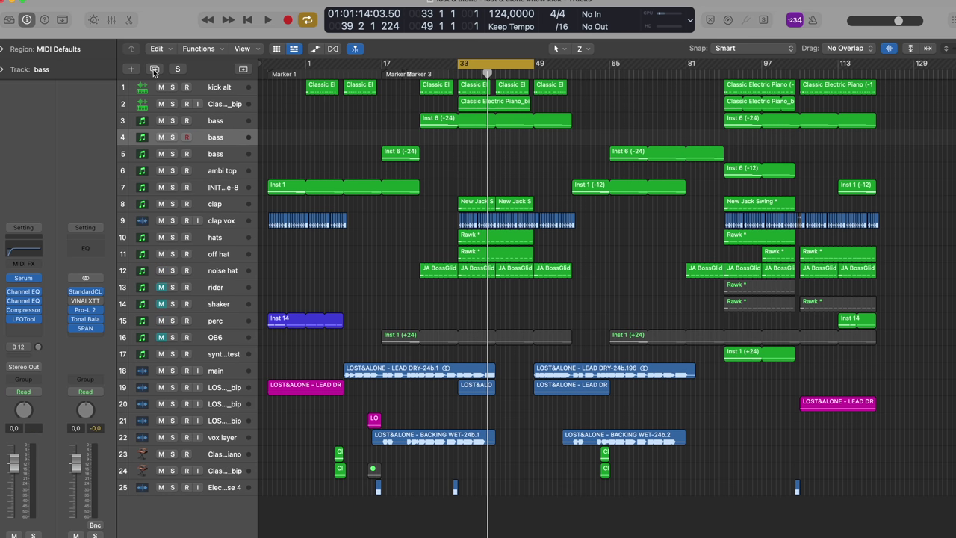
drag(756, 128, 440, 143)
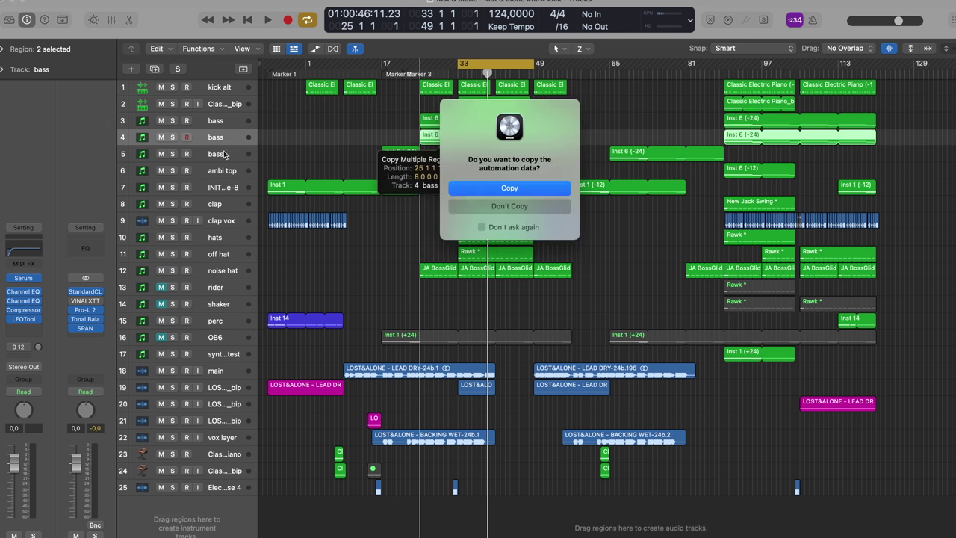
click(498, 191)
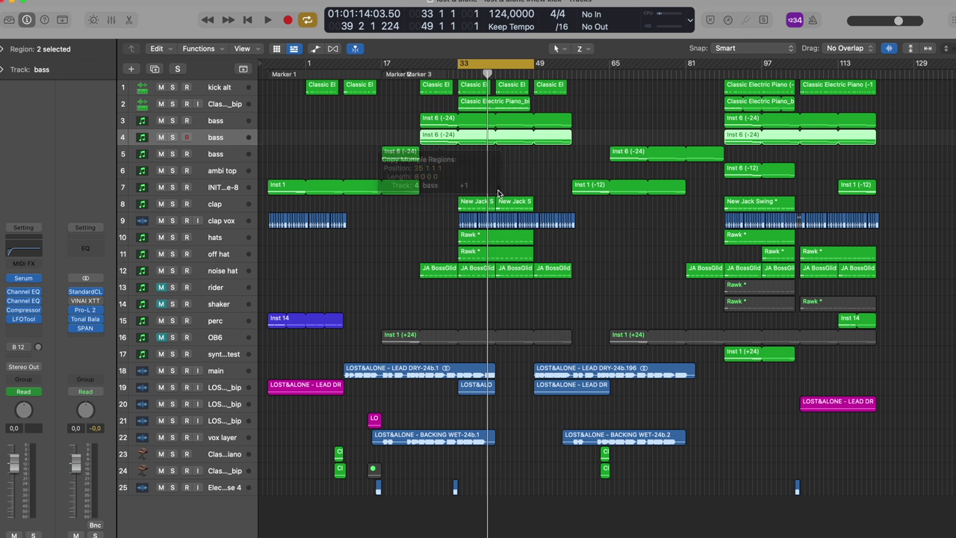
Lower oscillator A's unison width in the global settings of the duplicated bass track's Serum, closing the synth when done.
click(144, 139)
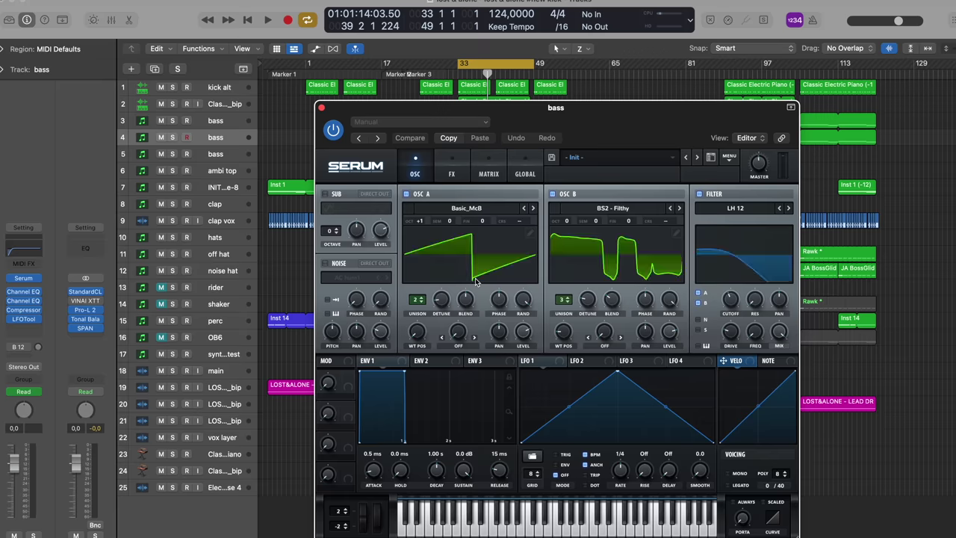
click(521, 168)
drag(405, 293, 405, 328)
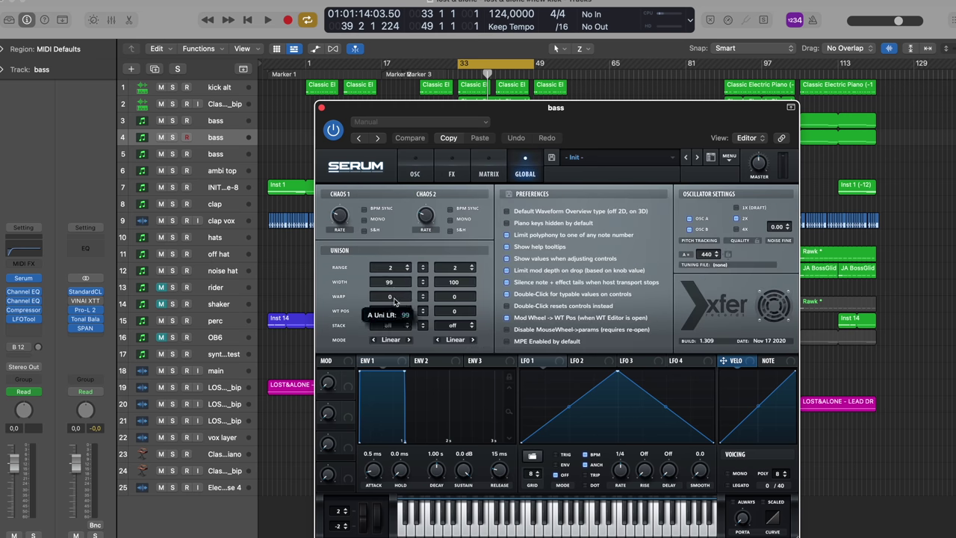
click(321, 109)
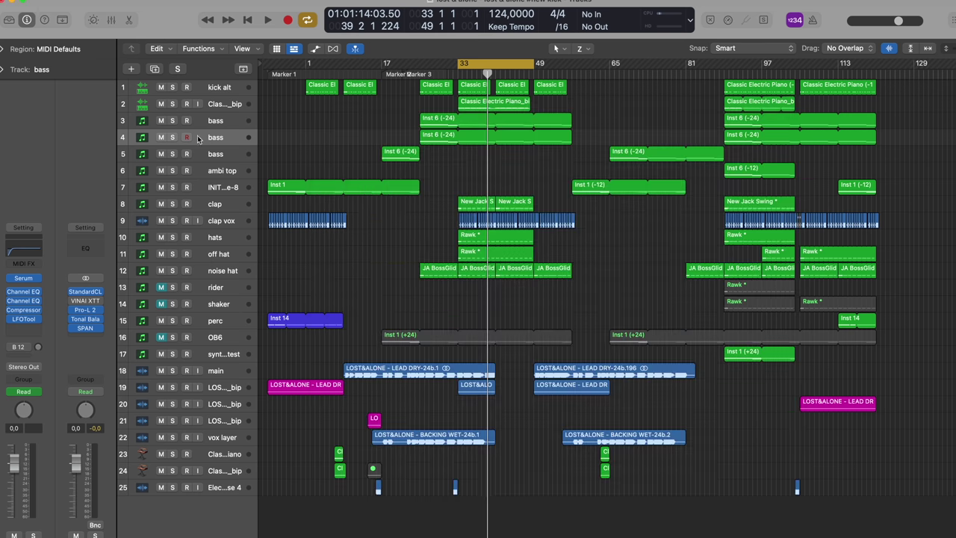
Solo the original and duplicated bass tracks and compare them during playback, leaving only the duplicate soloed.
click(178, 127)
key(space)
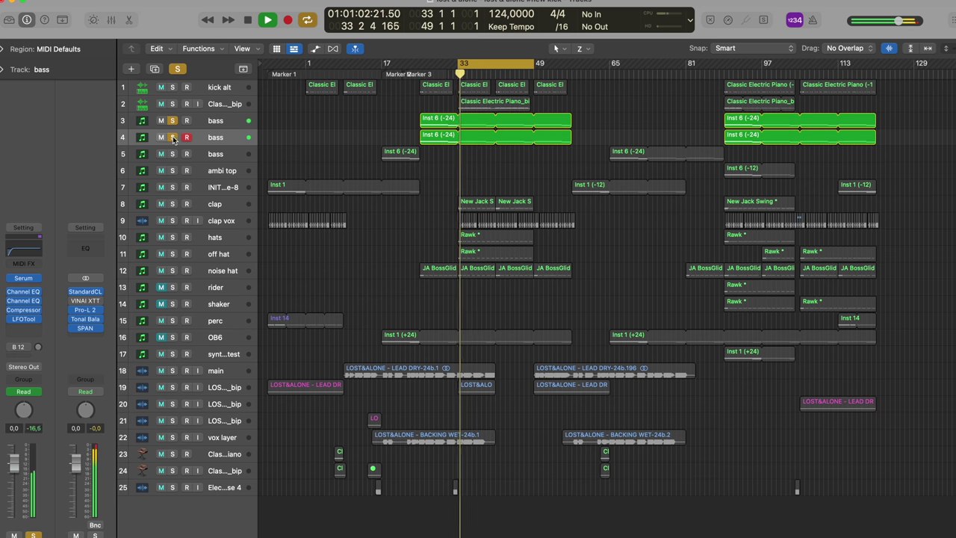
click(173, 120)
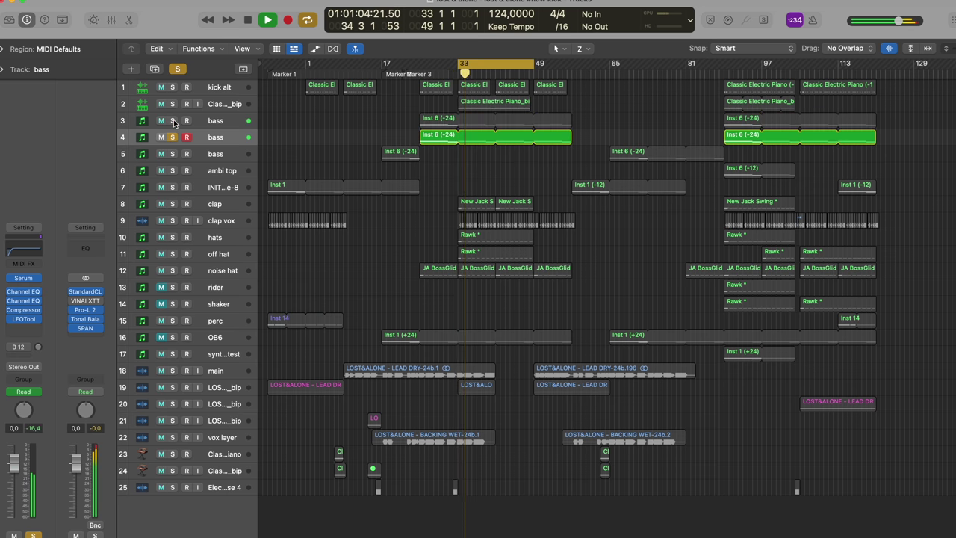
click(173, 120)
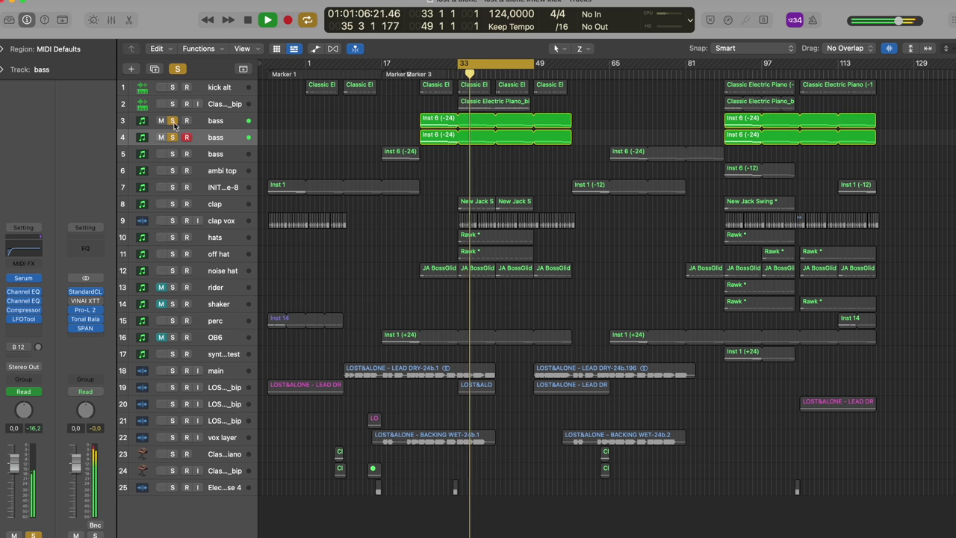
click(172, 120)
key(space)
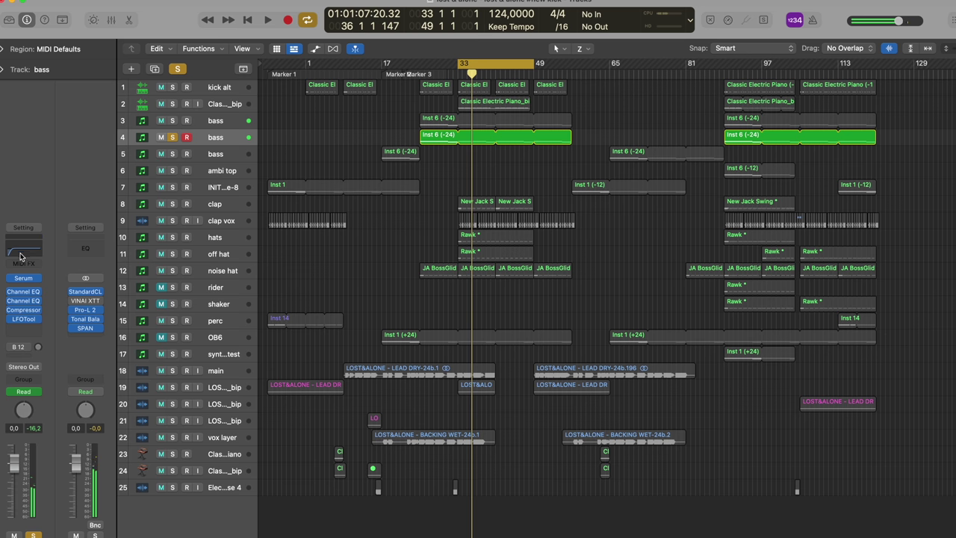
Set the duplicated bass's Channel EQ to Stereo processing with a high cut at about 222 Hz and a 6 dB/Oct slope.
click(20, 256)
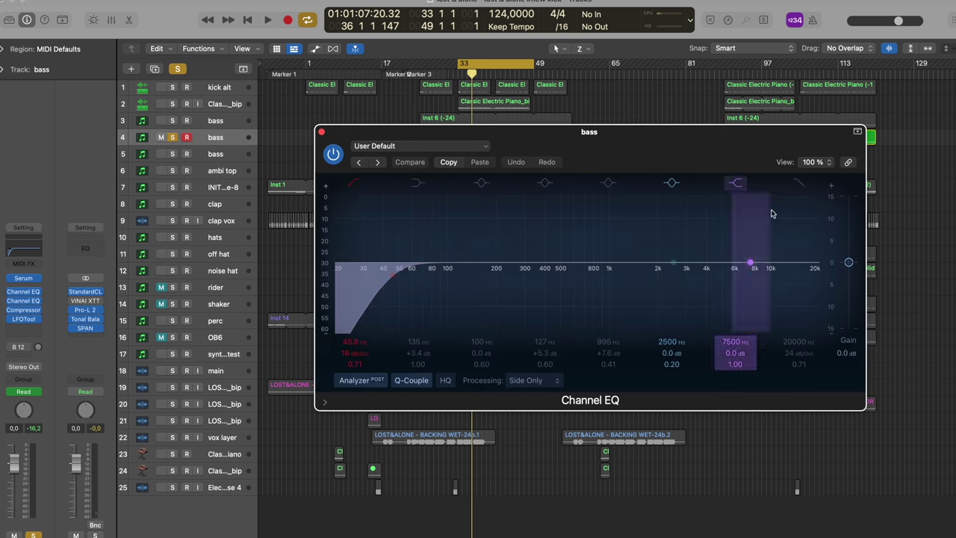
click(798, 183)
key(space)
drag(791, 314, 471, 322)
key(space)
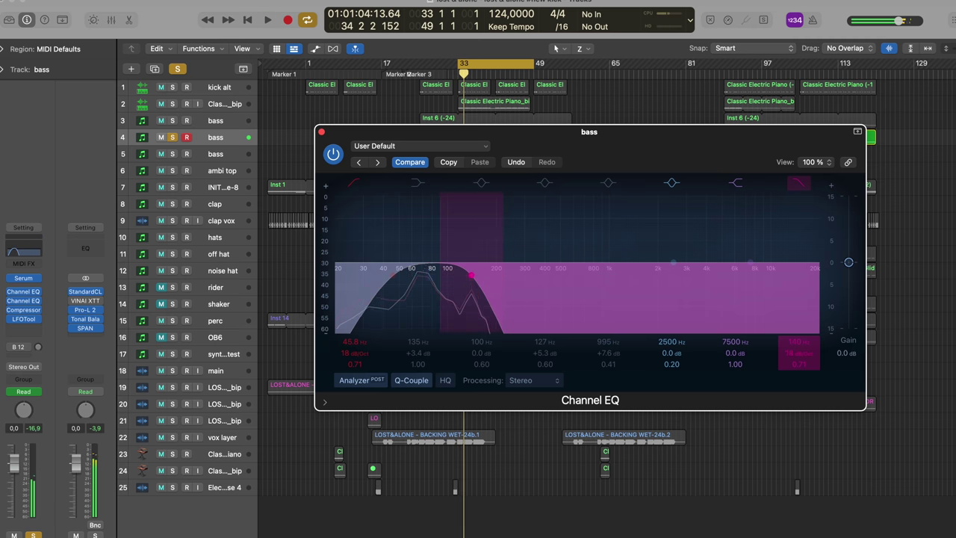
drag(808, 356, 807, 368)
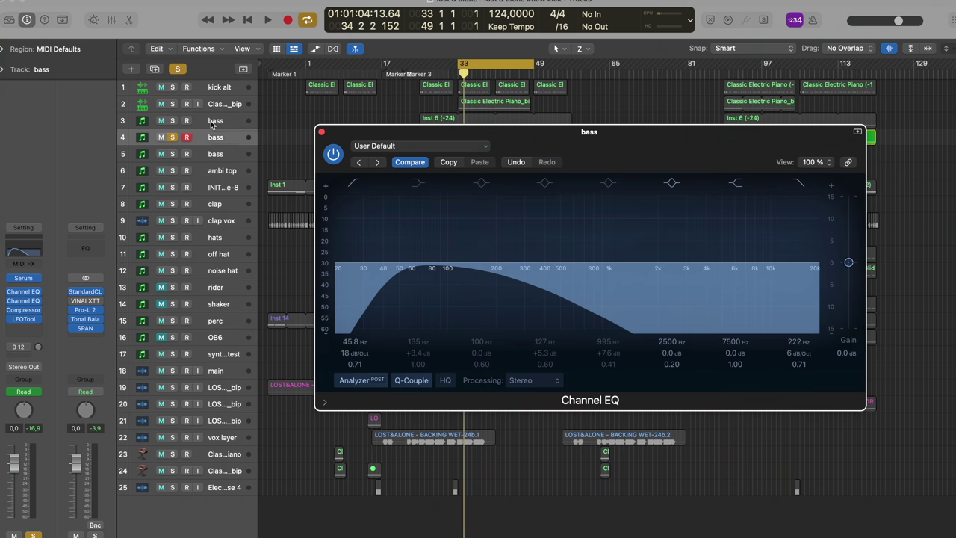
Check the original bass's Channel EQ, and set the duplicate's low cut to about 30.6 Hz at 24 dB/Oct, adjusting its 12 dB/Oct high cut.
click(212, 125)
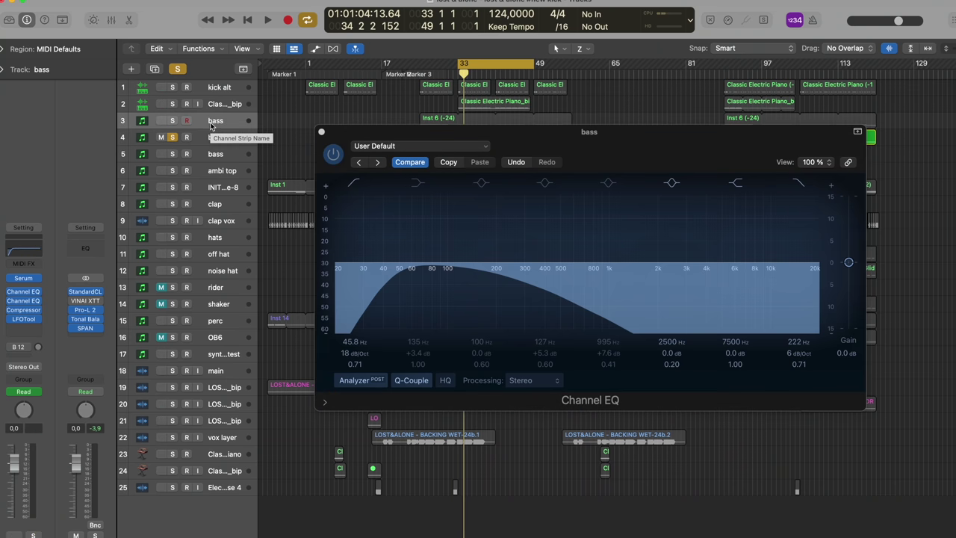
click(23, 293)
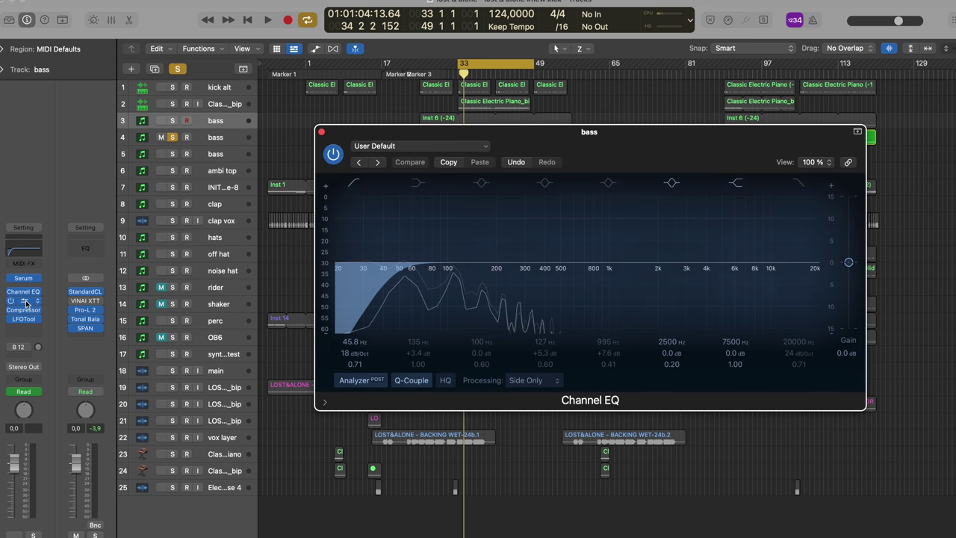
click(26, 302)
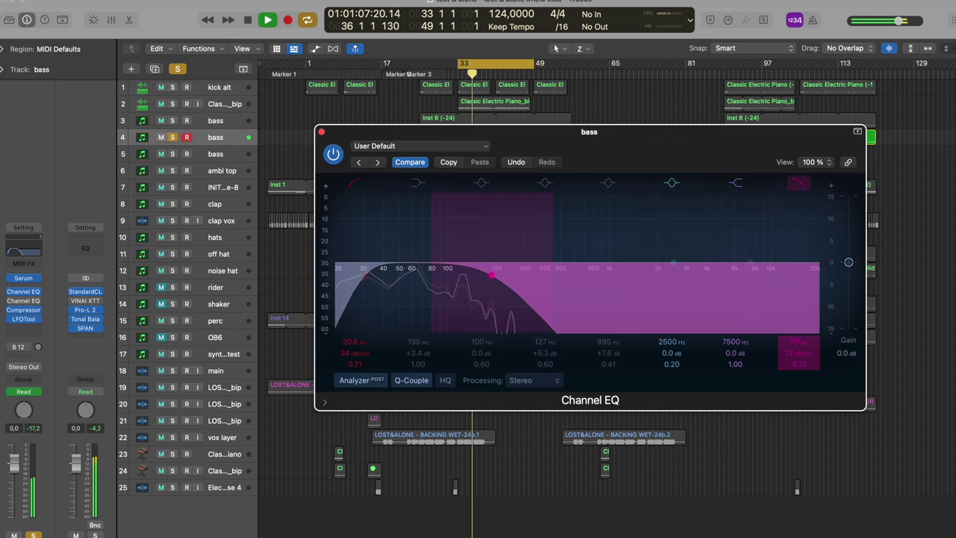
drag(443, 274, 451, 276)
key(space)
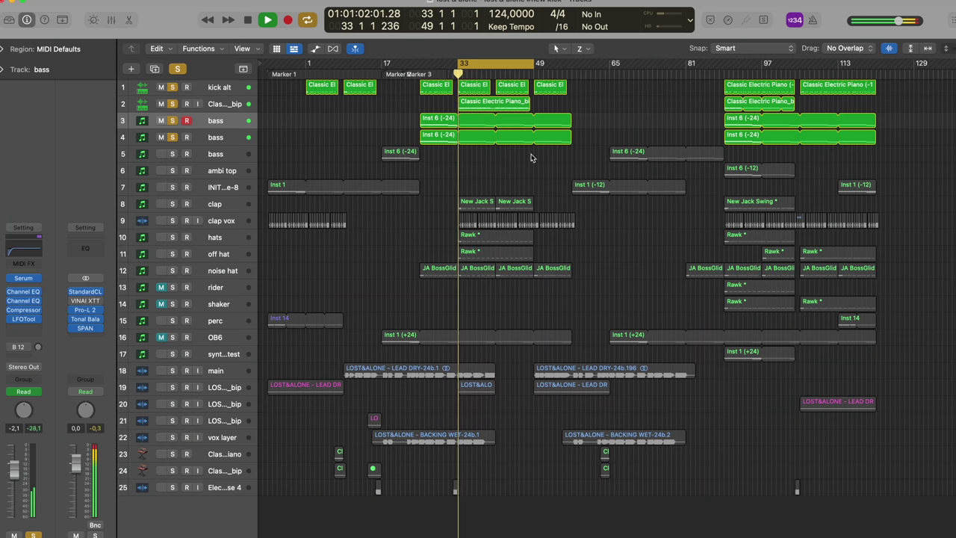
Compare the soloed kick and bass group with and without the duplicated bass layer during playback.
click(172, 138)
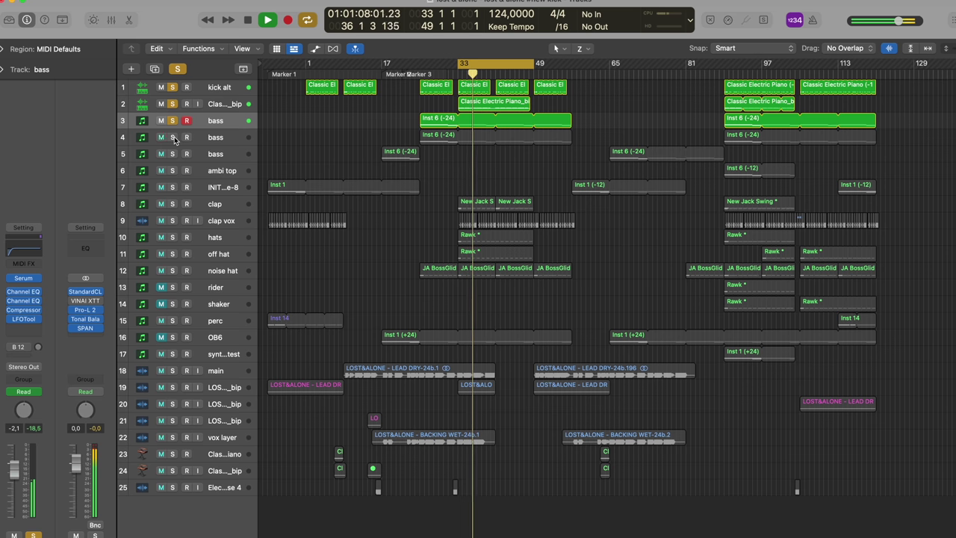
click(173, 137)
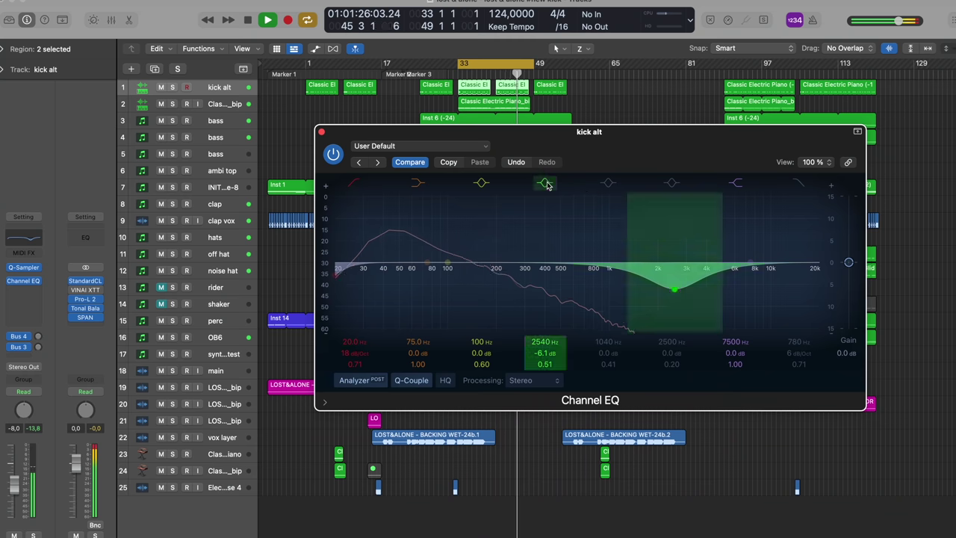
Compare the kick alt track with and without its Channel EQ cut of -6.1 dB at 2540 Hz in the full mix.
click(545, 183)
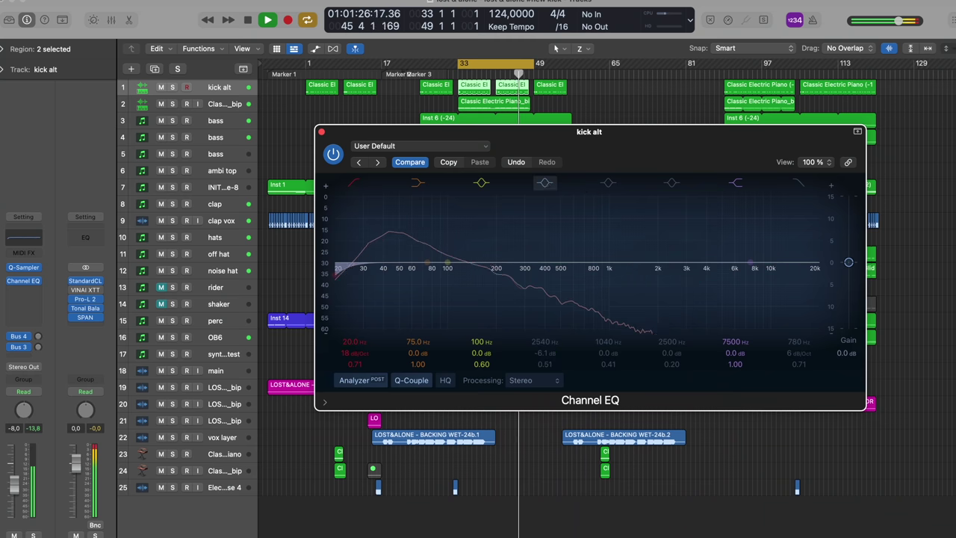
click(545, 183)
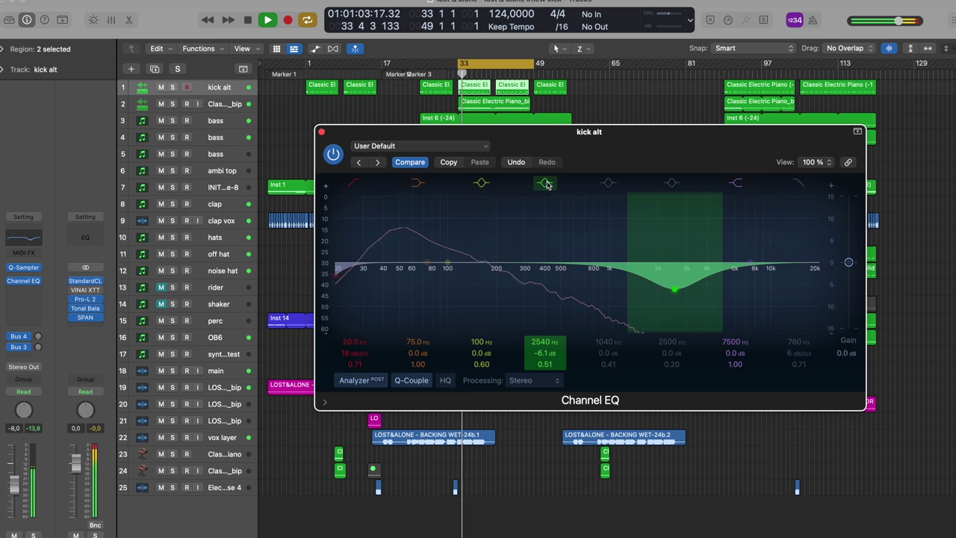
click(545, 183)
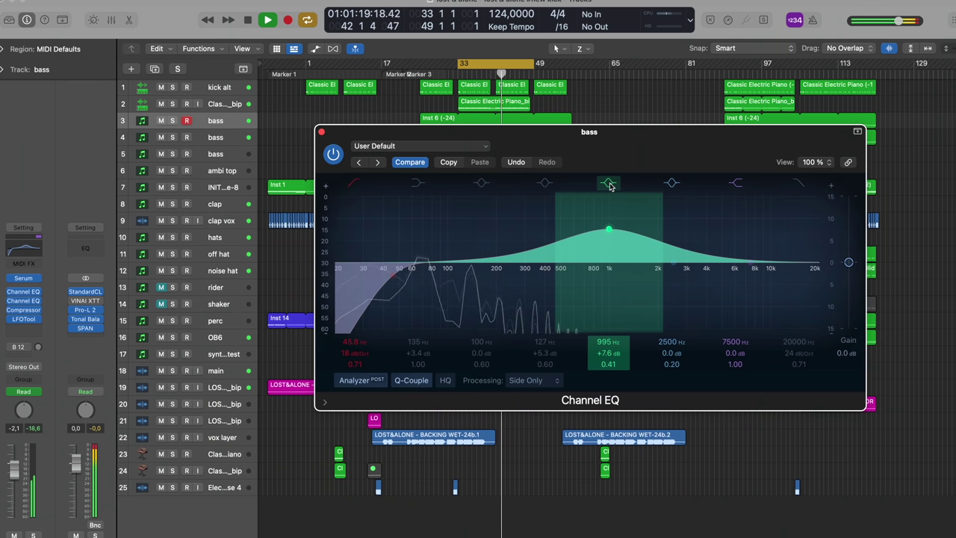
Compare the original bass with and without its side-only 995 Hz Channel EQ boost during full-mix playback.
click(609, 183)
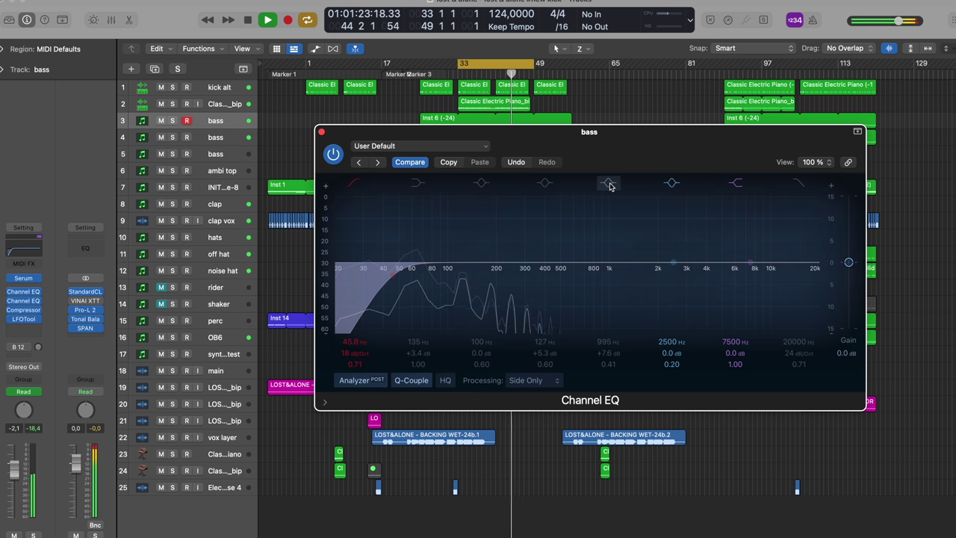
click(608, 184)
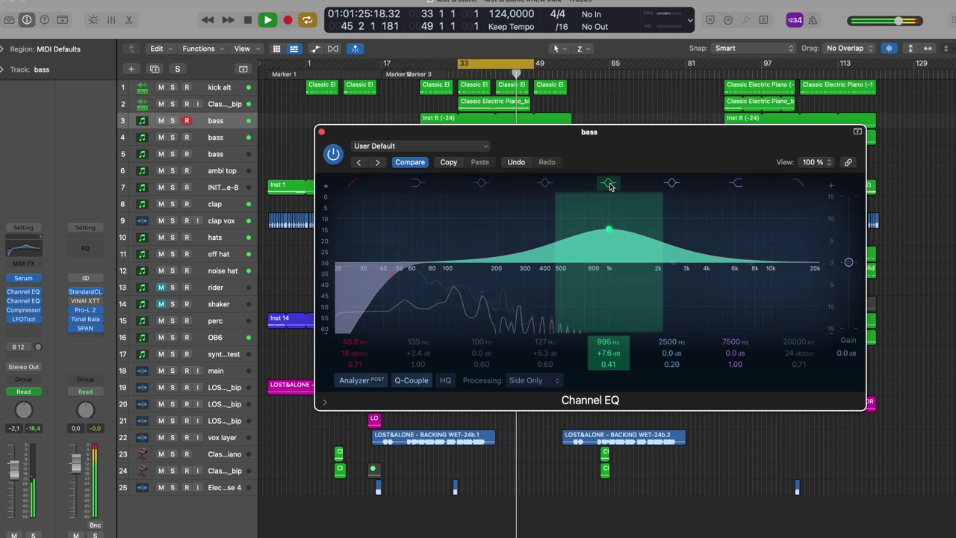